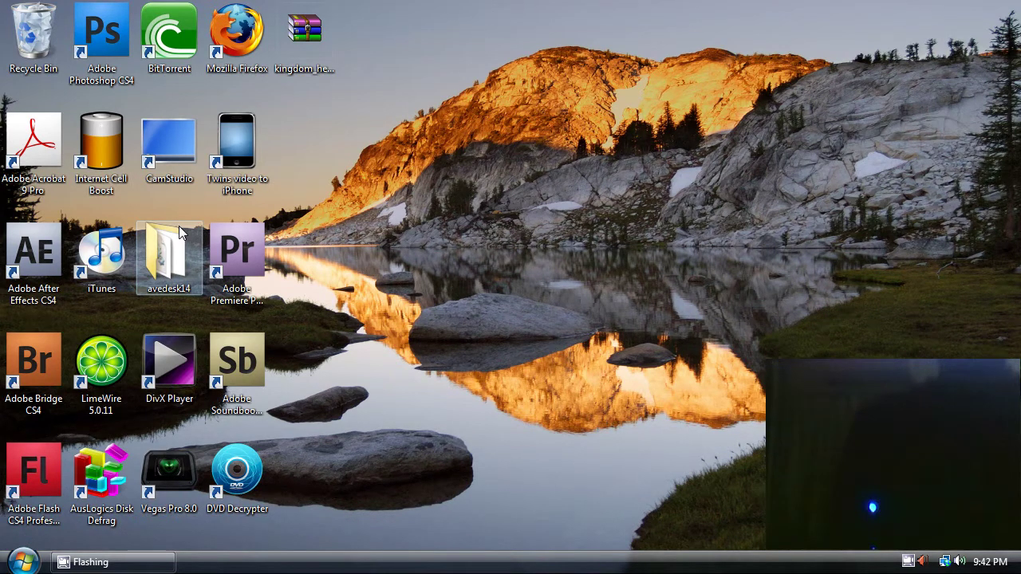
# Select the Kingdom Hearts theme zip on the desktop, then clear the selection.
pyautogui.click(297, 61)
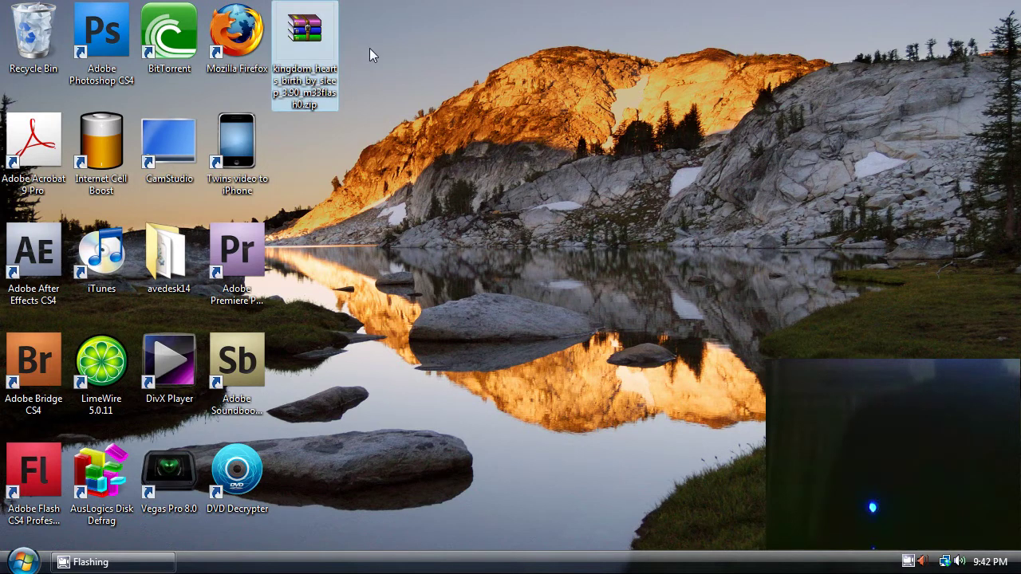
pyautogui.click(370, 49)
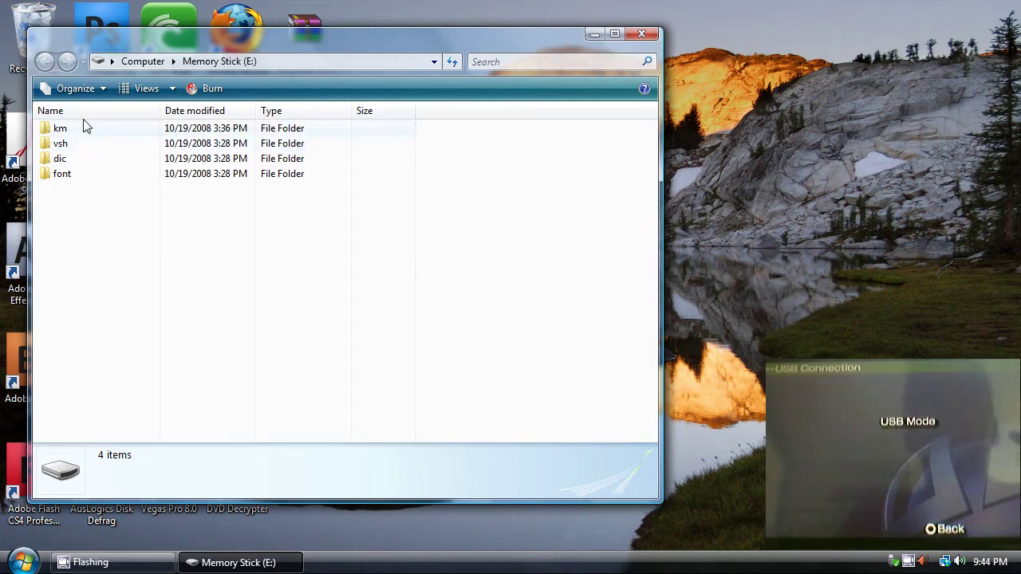
# In Folder Options, show hidden files and unhide protected operating system files, confirming the warning.
pyautogui.click(96, 90)
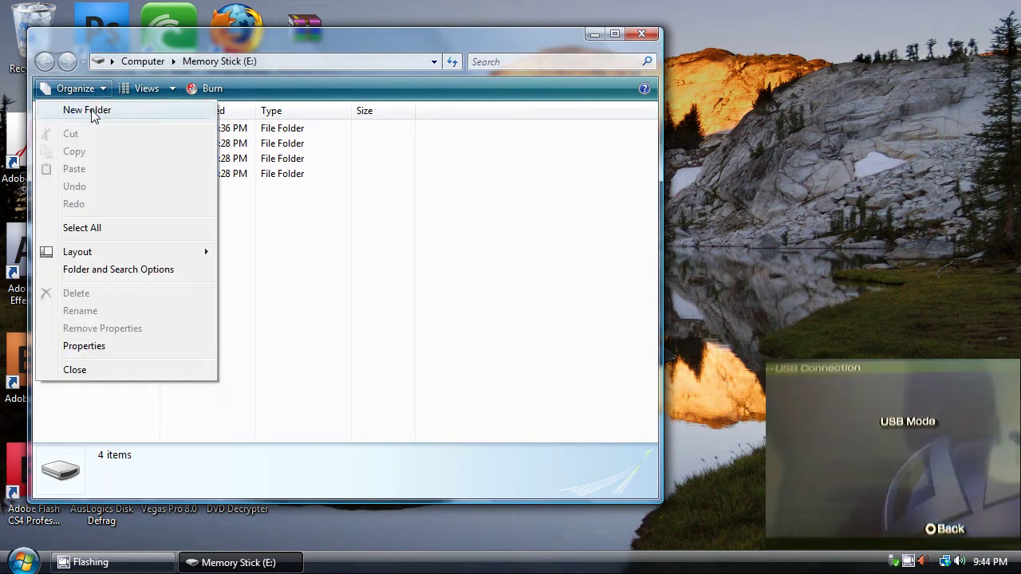
pyautogui.click(106, 276)
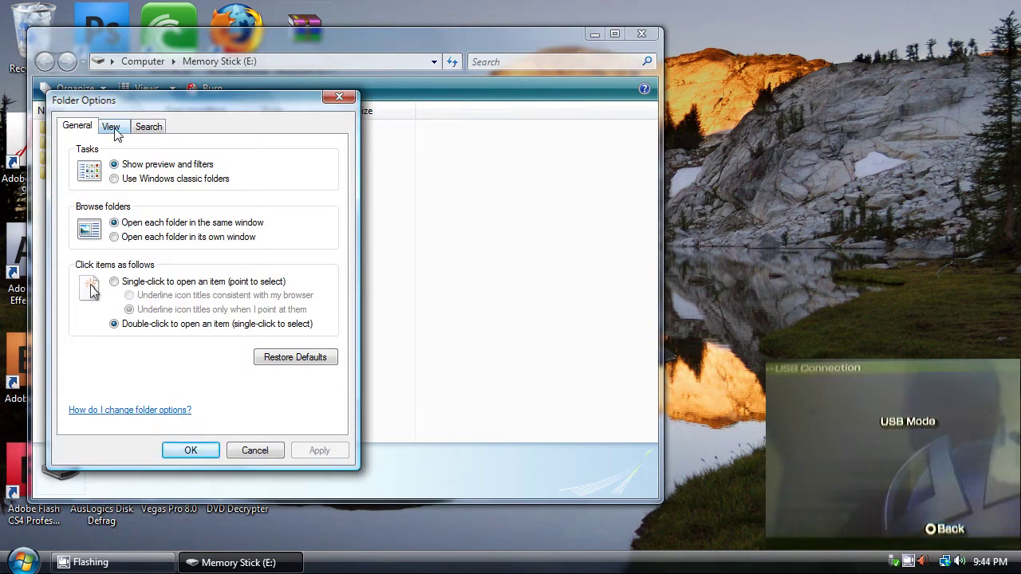
pyautogui.click(111, 127)
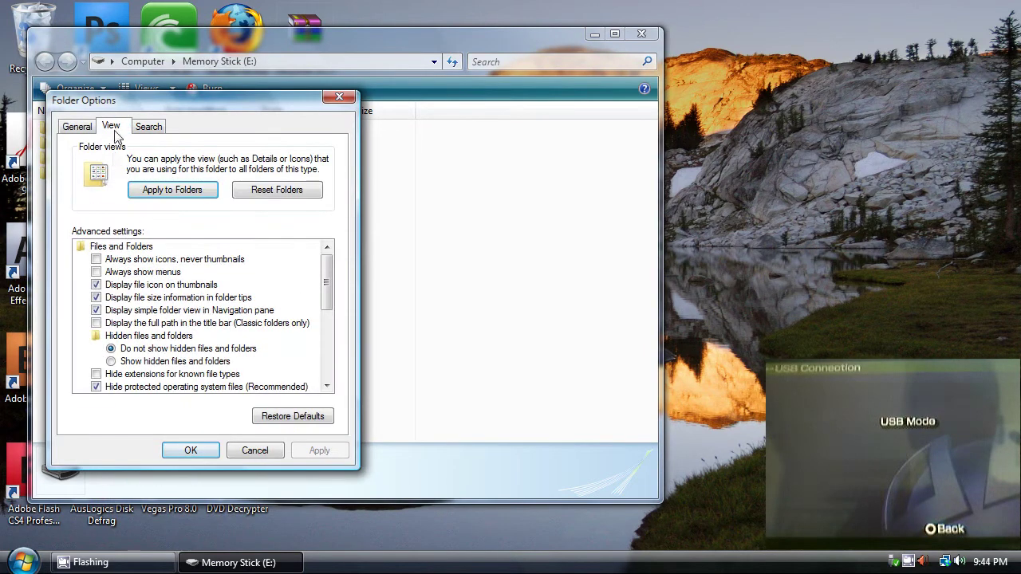
pyautogui.click(123, 363)
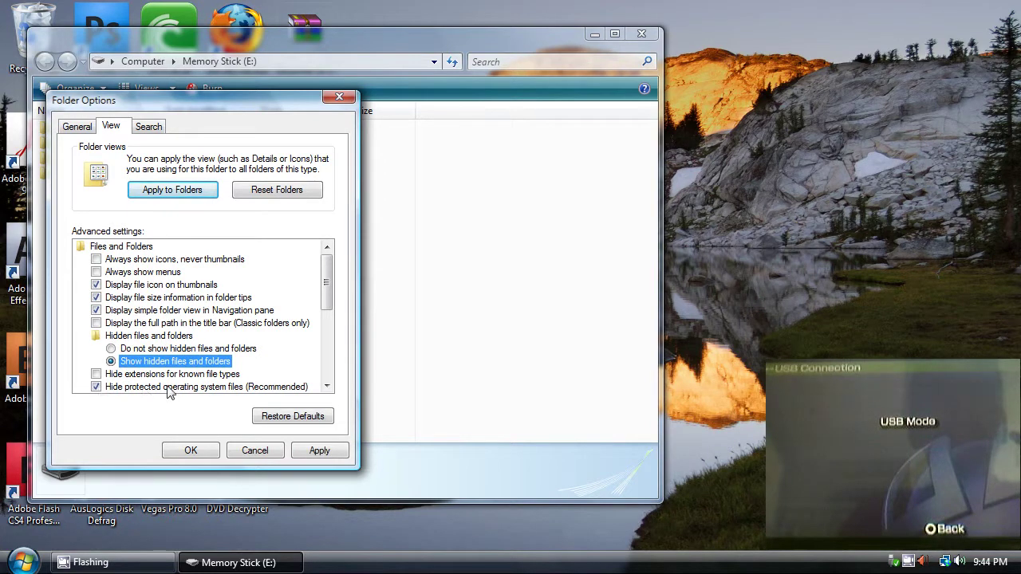
pyautogui.click(95, 387)
pyautogui.click(634, 308)
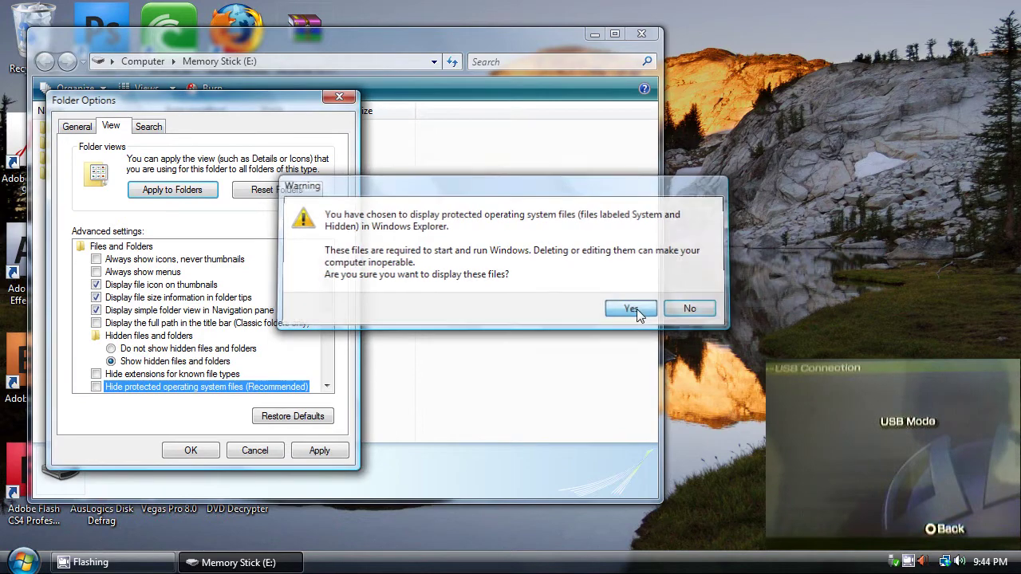
pyautogui.click(320, 451)
pyautogui.click(191, 451)
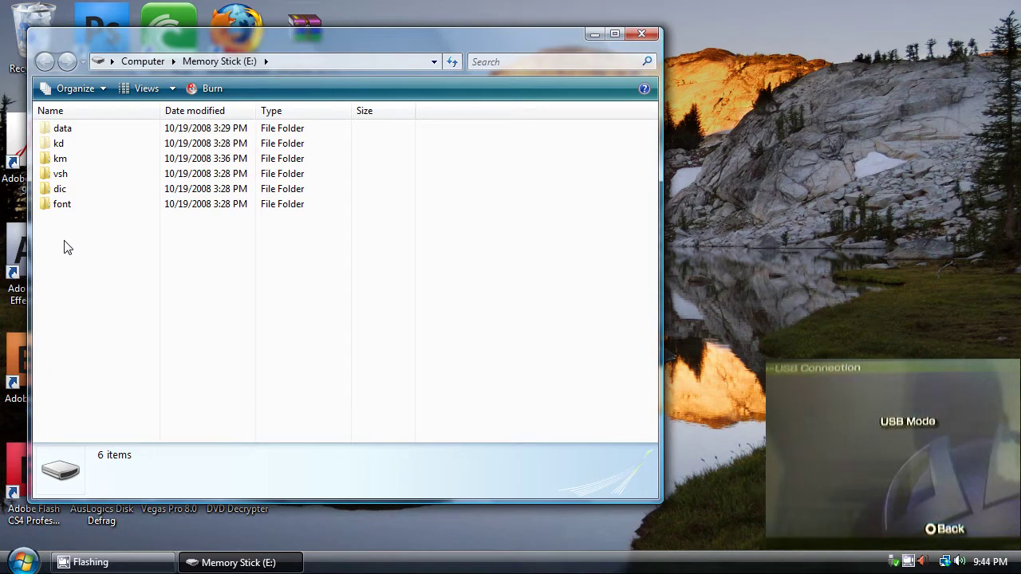
# Copy all six flash0 folders from Memory Stick (E:).
pyautogui.moveTo(64, 244); pyautogui.dragTo(92, 131)
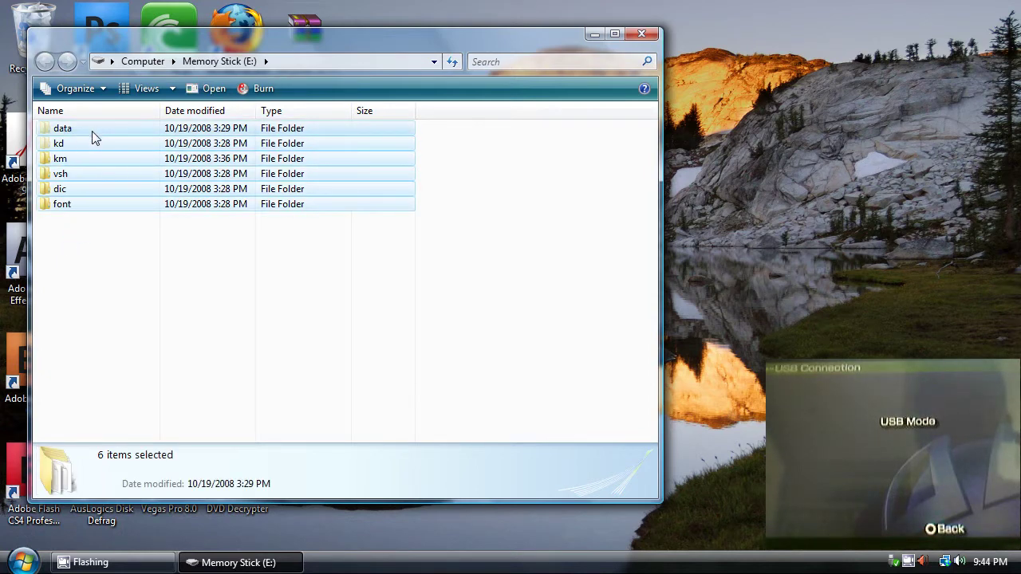
pyautogui.rightClick(93, 133)
pyautogui.click(141, 330)
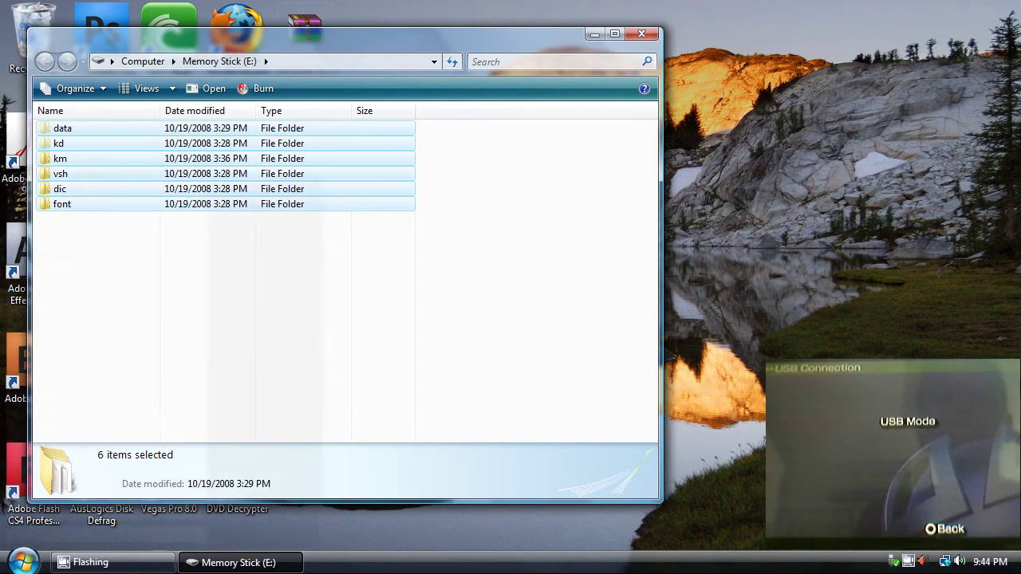
# Go to the PSP folder on Local Disk (F:) via Computer.
pyautogui.press('super')
pyautogui.click(255, 357)
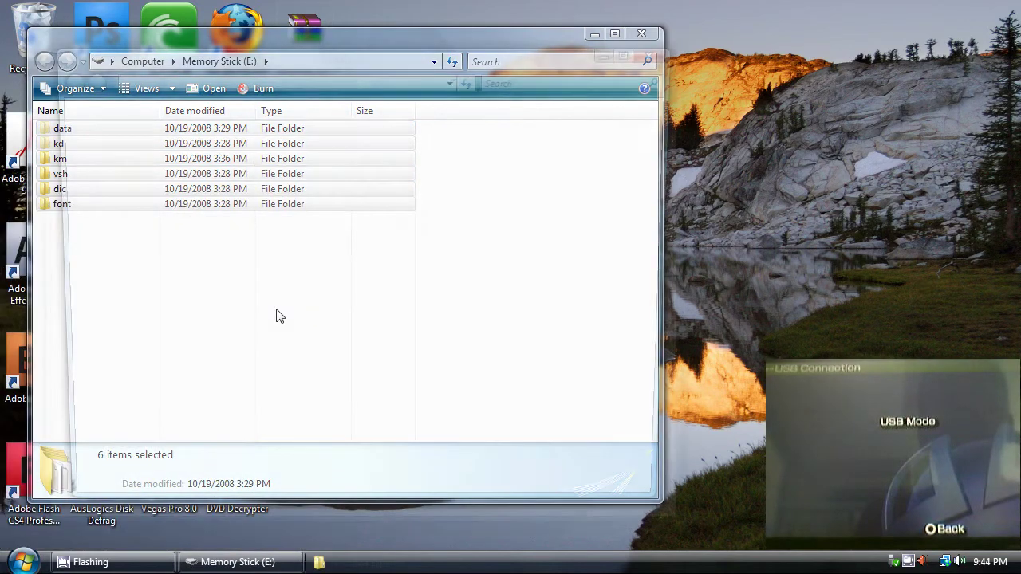
pyautogui.click(388, 194)
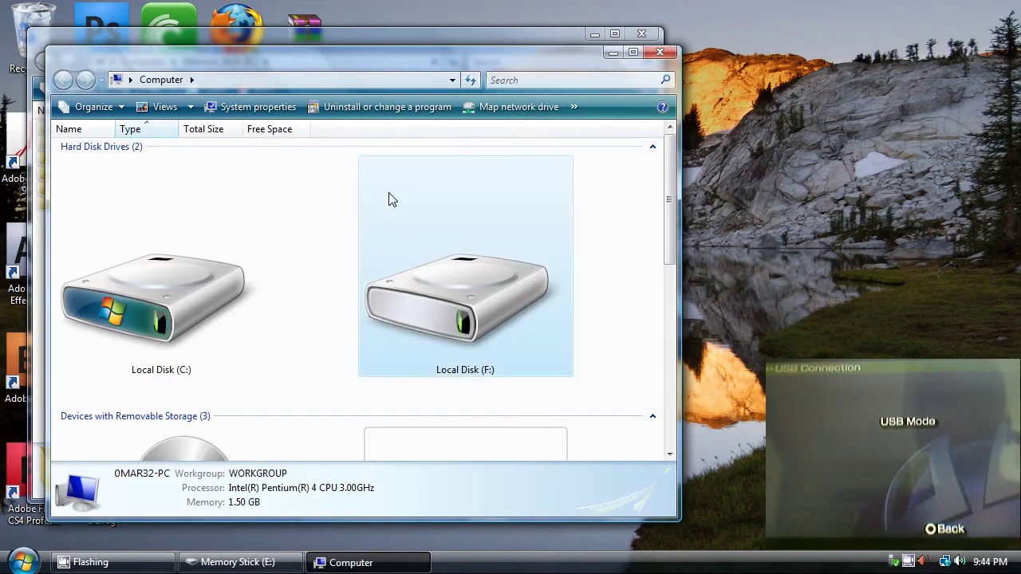
pyautogui.scroll(-5, 172, 400)
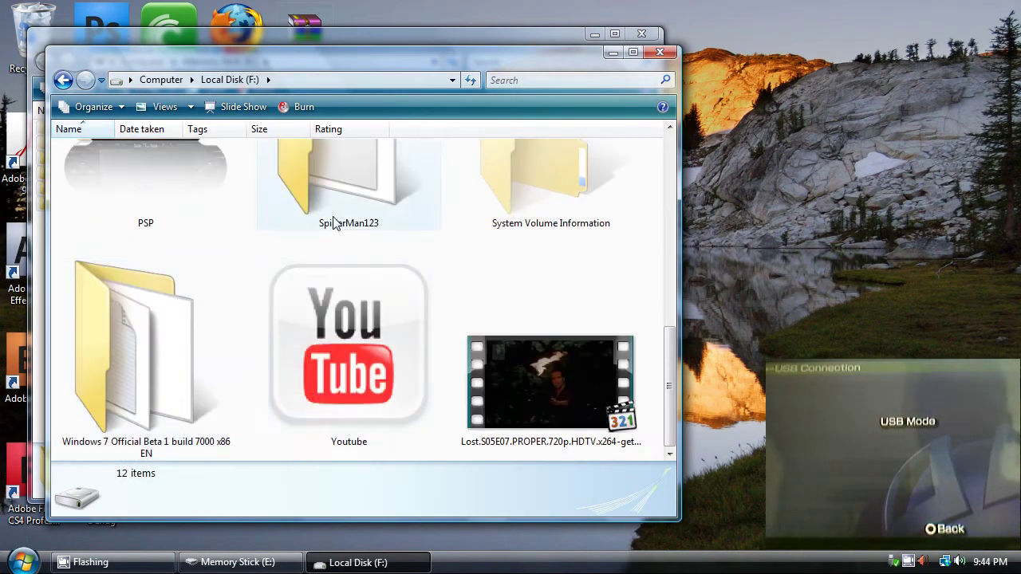
pyautogui.scroll(2, 201, 272)
pyautogui.click(160, 318)
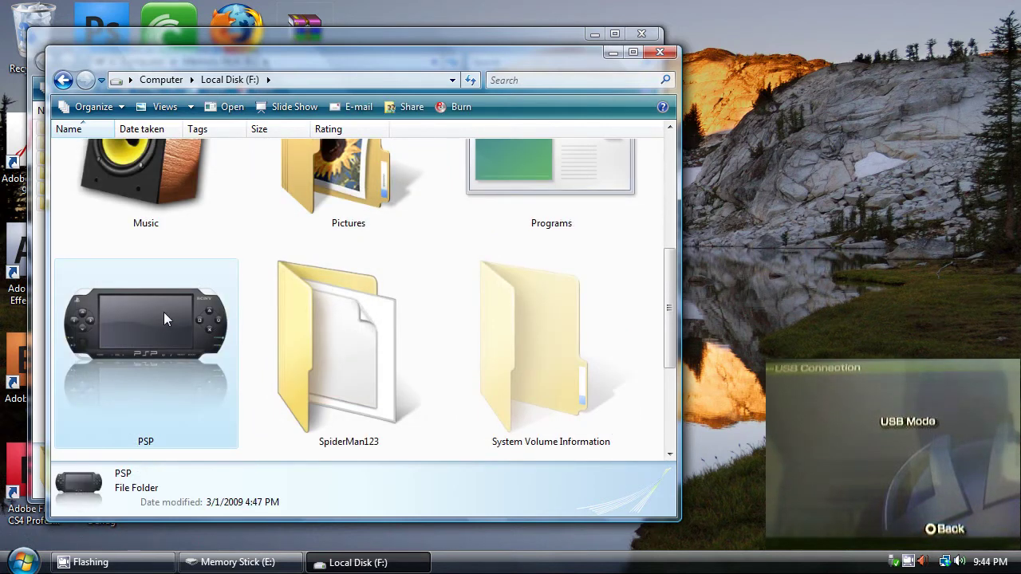
pyautogui.doubleClick(164, 314)
# Create a new folder named 'Flash0 Backup' inside PSP and open it.
pyautogui.rightClick(122, 209)
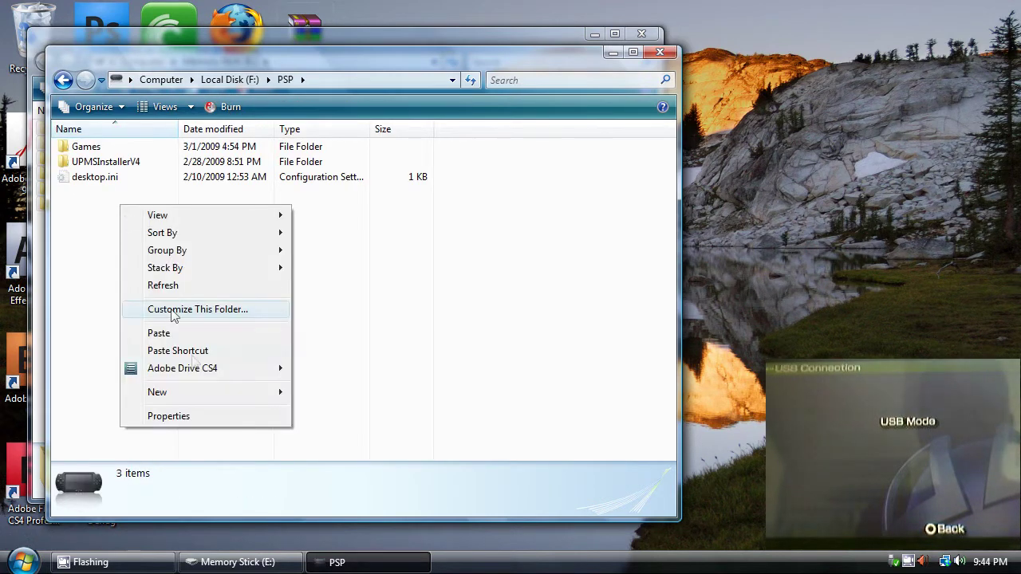
pyautogui.moveTo(254, 396)
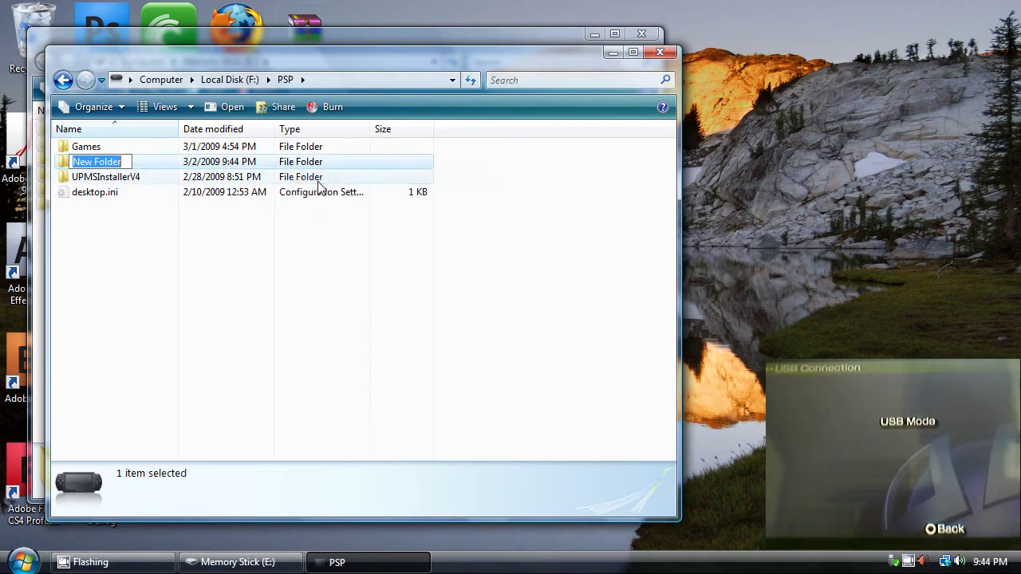
pyautogui.press('BackSpace')
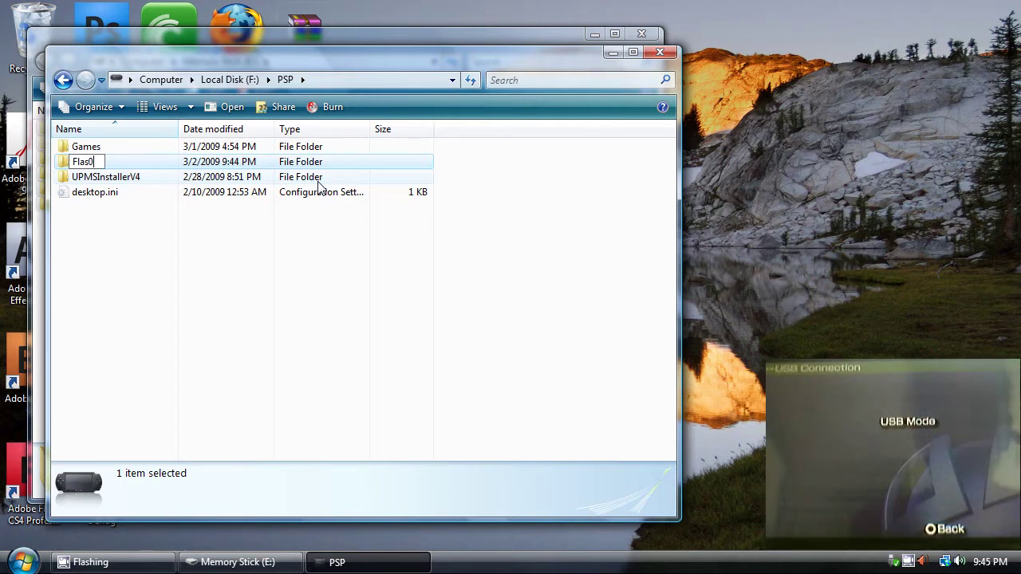
pyautogui.write('Flas0 The')
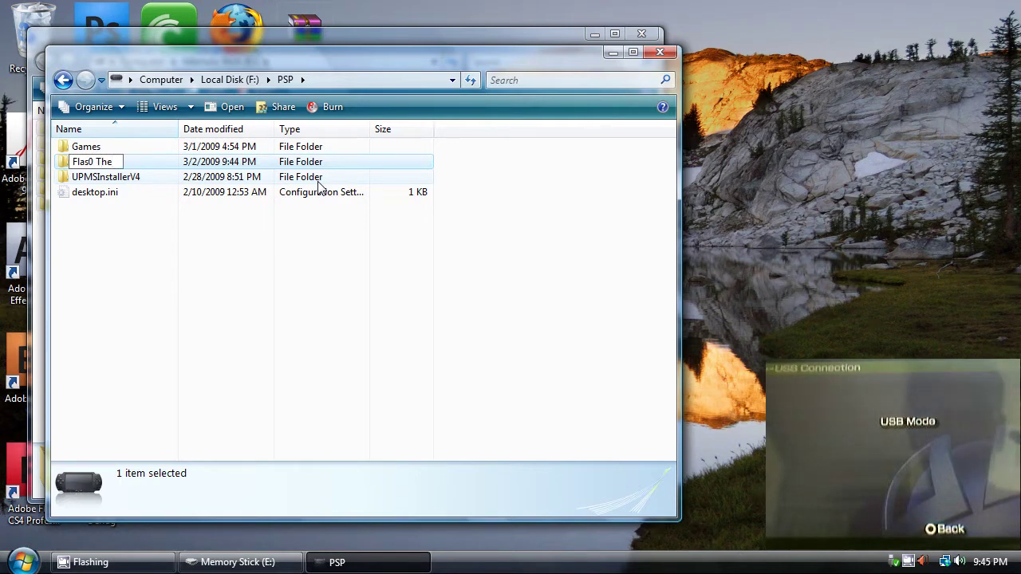
pyautogui.write('me')
pyautogui.press('BackSpace')
pyautogui.press('BackSpace')
pyautogui.press('BackSpace')
pyautogui.press('BackSpace')
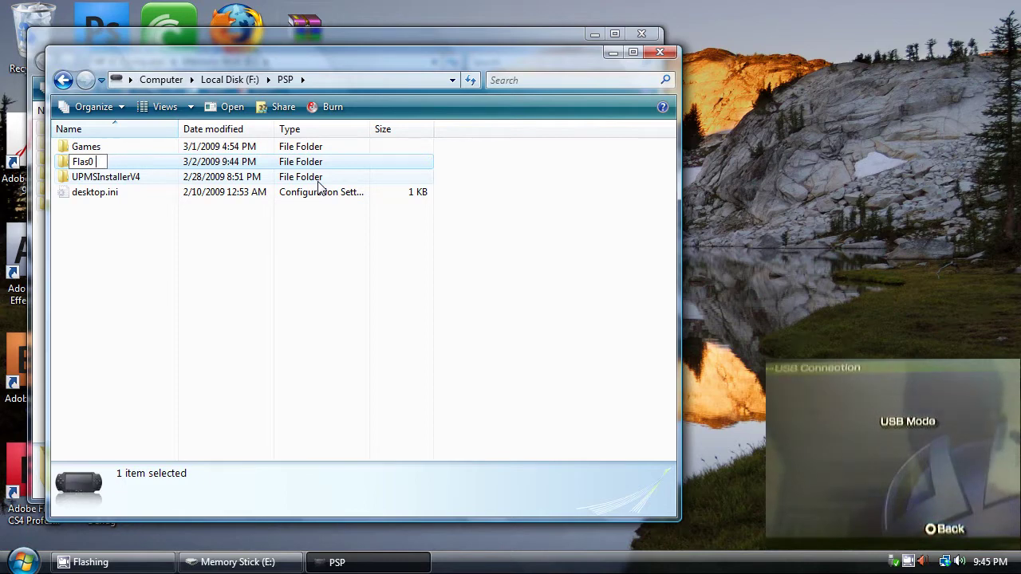
pyautogui.write('Backup')
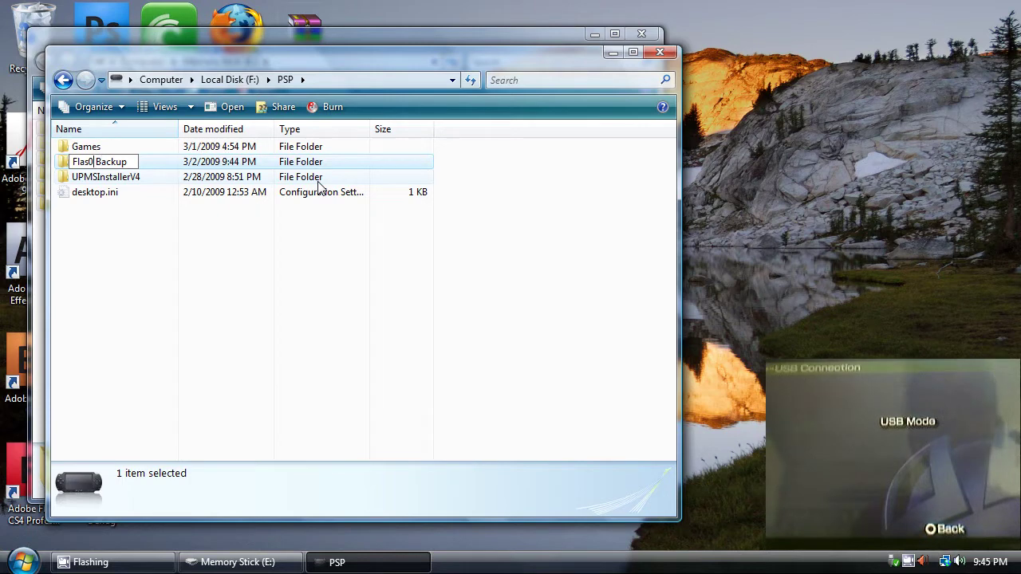
pyautogui.press('Left')
pyautogui.press('Left')
pyautogui.press('Left')
pyautogui.press('Left')
pyautogui.press('Left')
pyautogui.press('Left')
pyautogui.press('Left')
pyautogui.press('Left')
pyautogui.write('h')
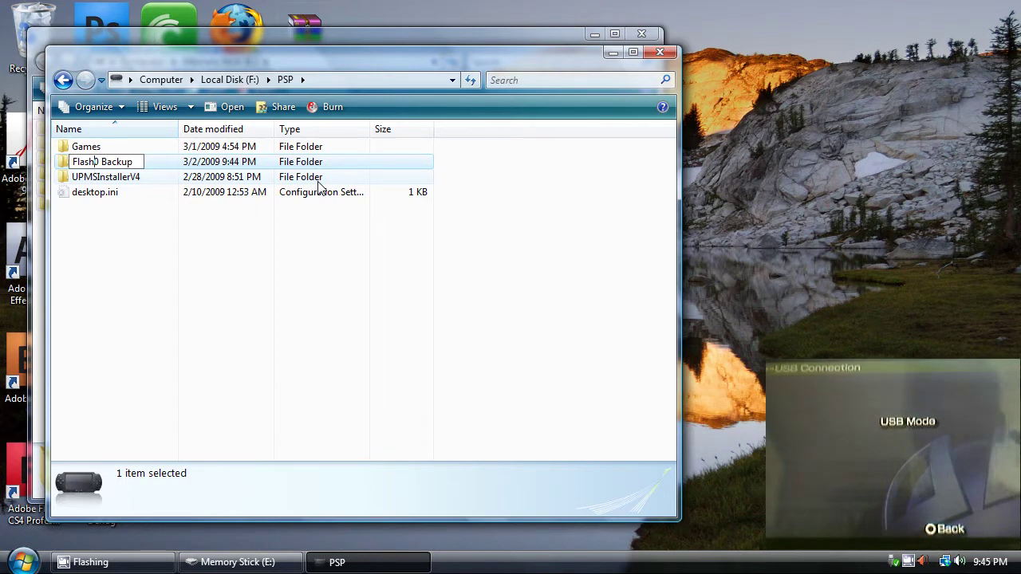
pyautogui.press('Return')
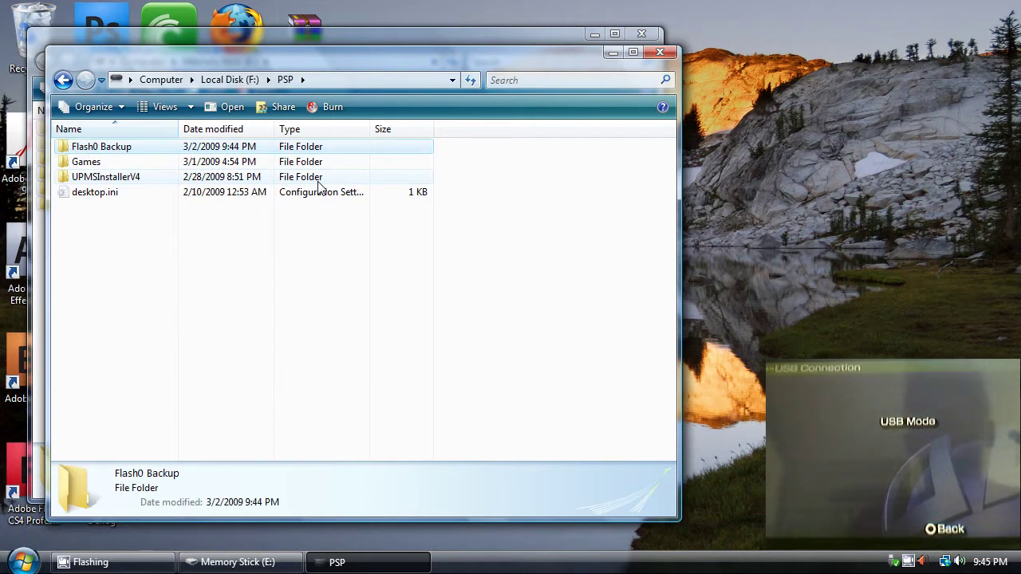
pyautogui.doubleClick(157, 152)
pyautogui.rightClick(130, 159)
# Paste the copied flash0 folders into Flash0 Backup and close that window once finished.
pyautogui.click(165, 289)
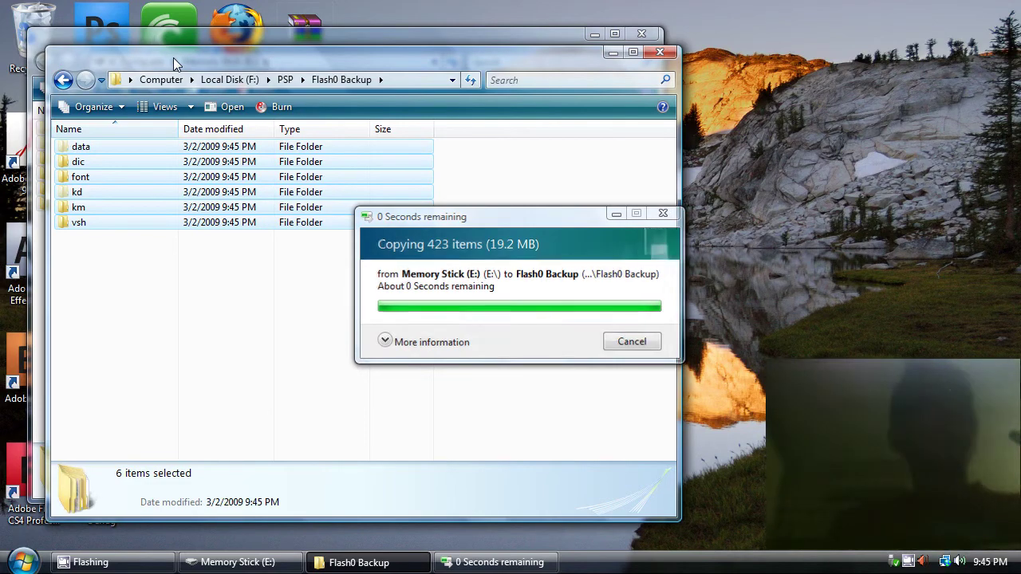
pyautogui.click(661, 52)
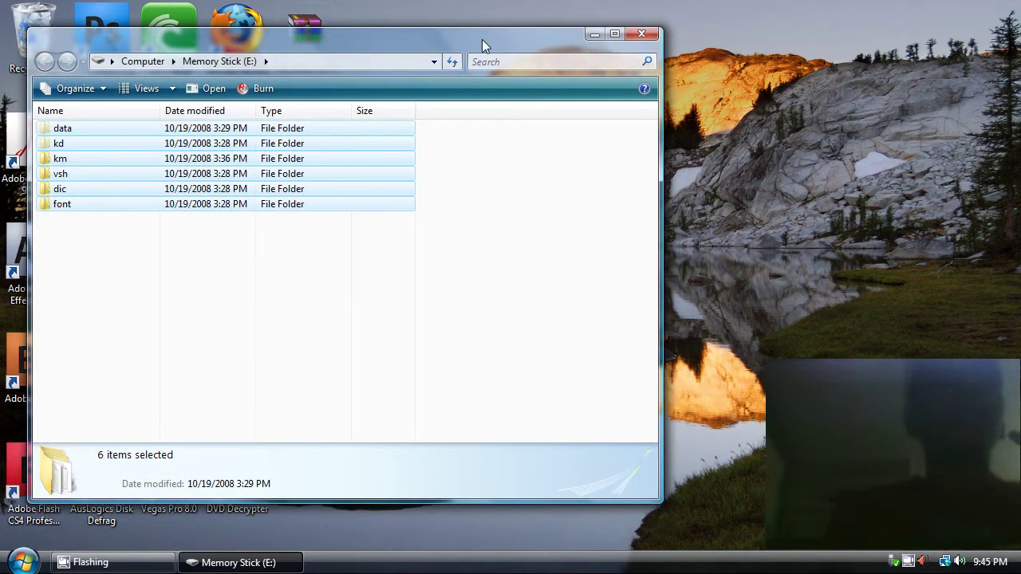
# Open the kingdom_hearts zip in WinRAR and browse into its Flash0 folder's vsh subfolder.
pyautogui.moveTo(482, 39); pyautogui.dragTo(487, 95)
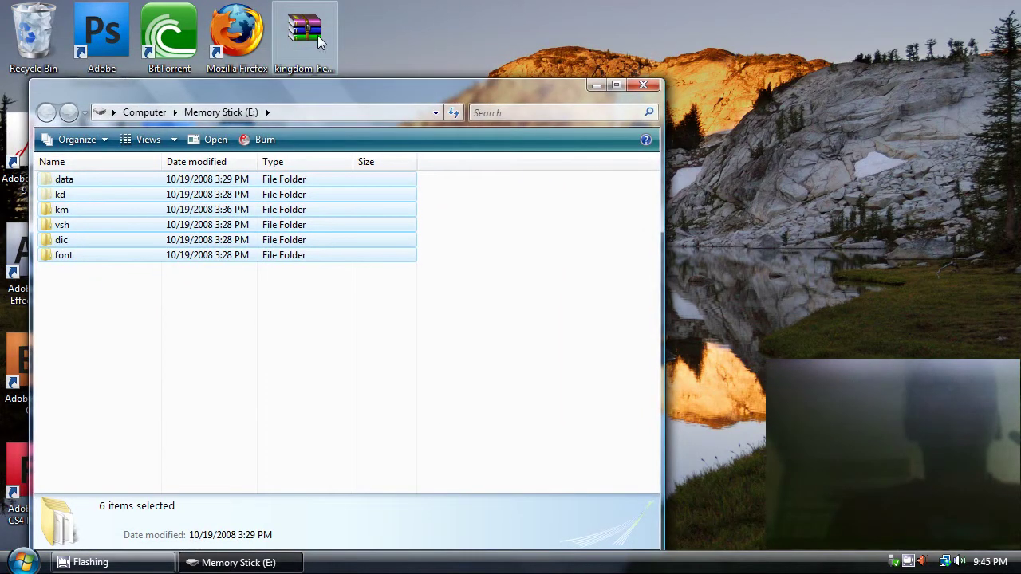
pyautogui.doubleClick(320, 42)
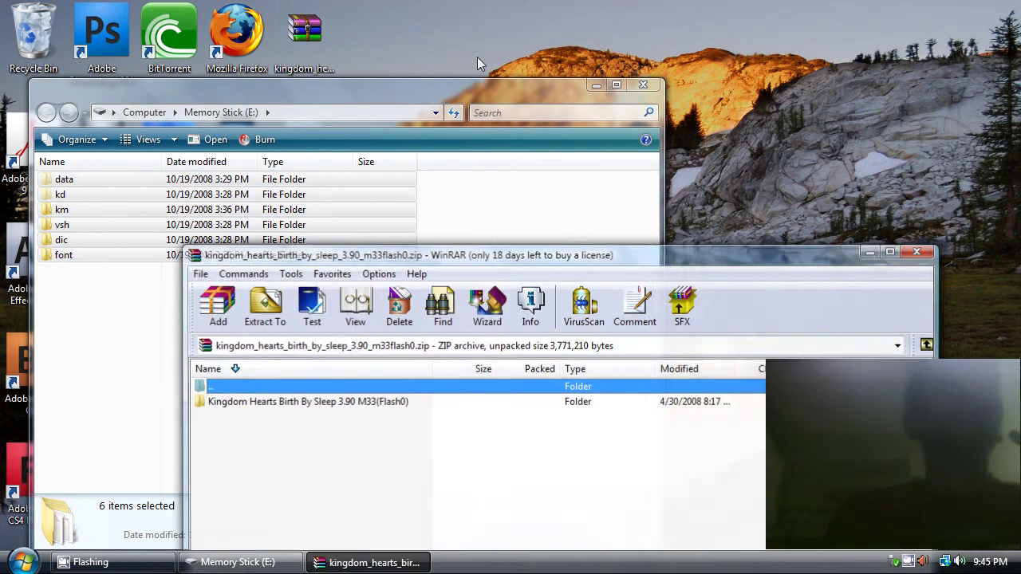
pyautogui.moveTo(583, 262); pyautogui.dragTo(787, 9)
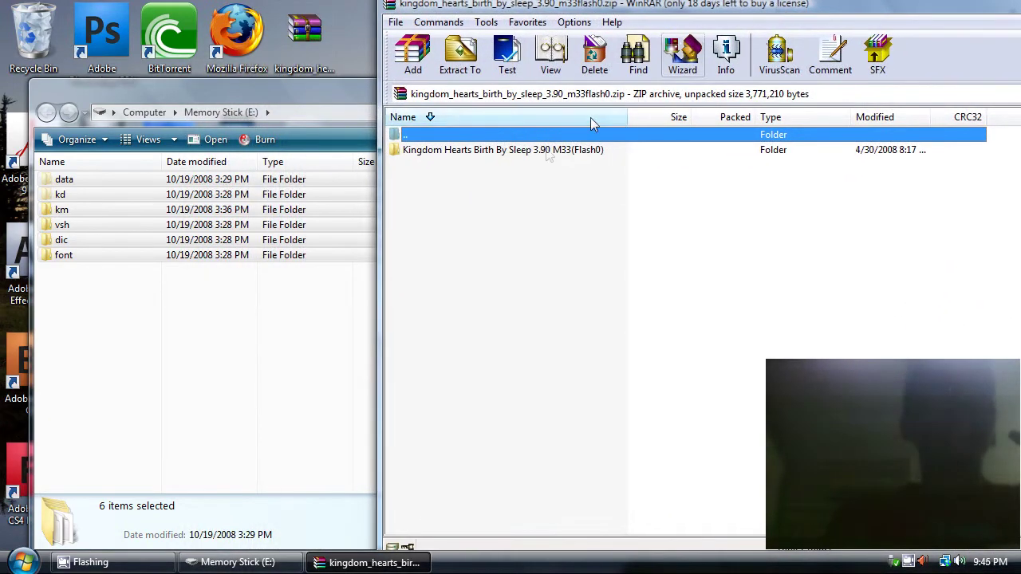
pyautogui.click(540, 149)
pyautogui.doubleClick(494, 149)
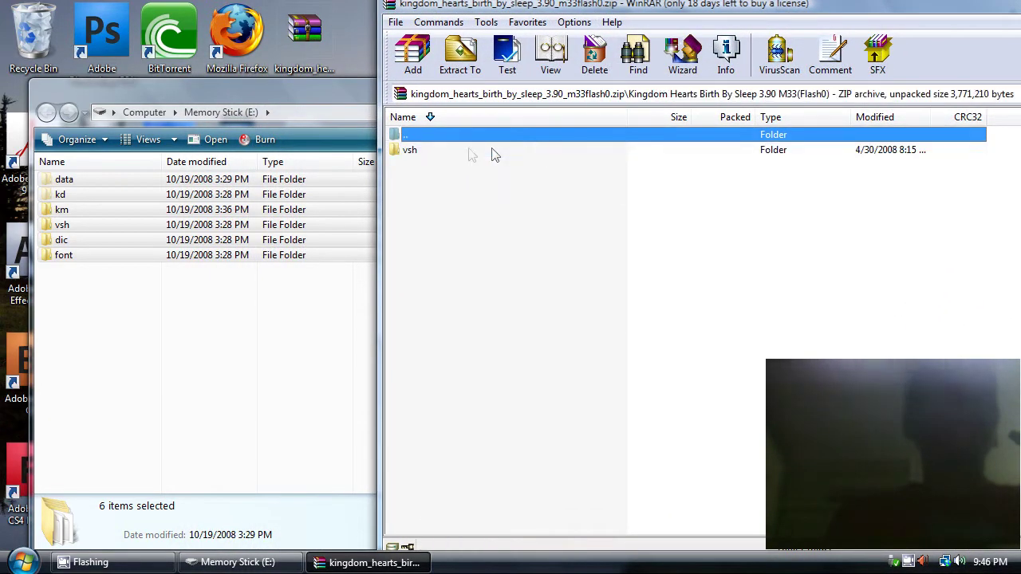
pyautogui.doubleClick(410, 152)
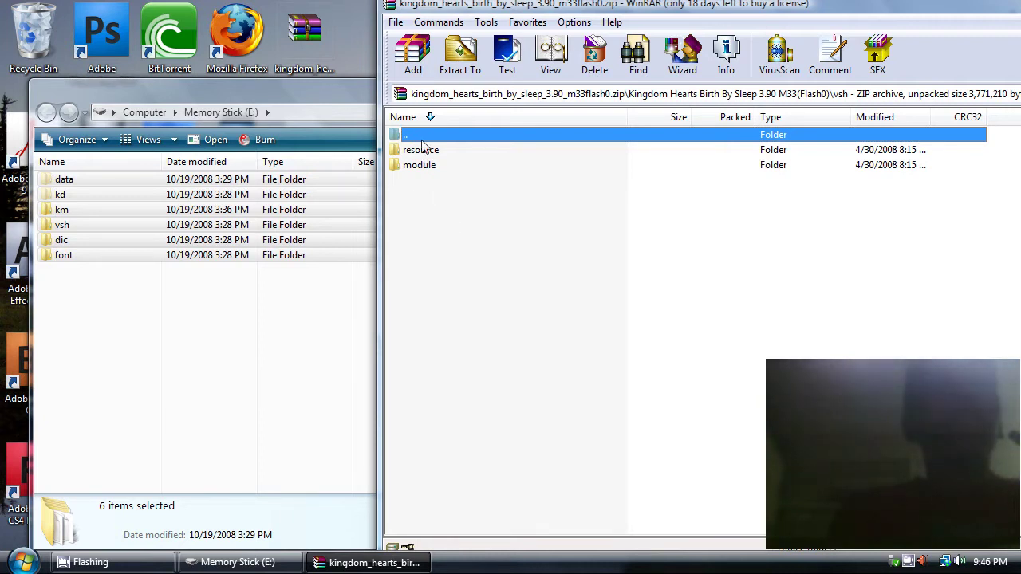
# Open vsh on Memory Stick (E:) and drag the theme's resource and module folders into it.
pyautogui.click(82, 224)
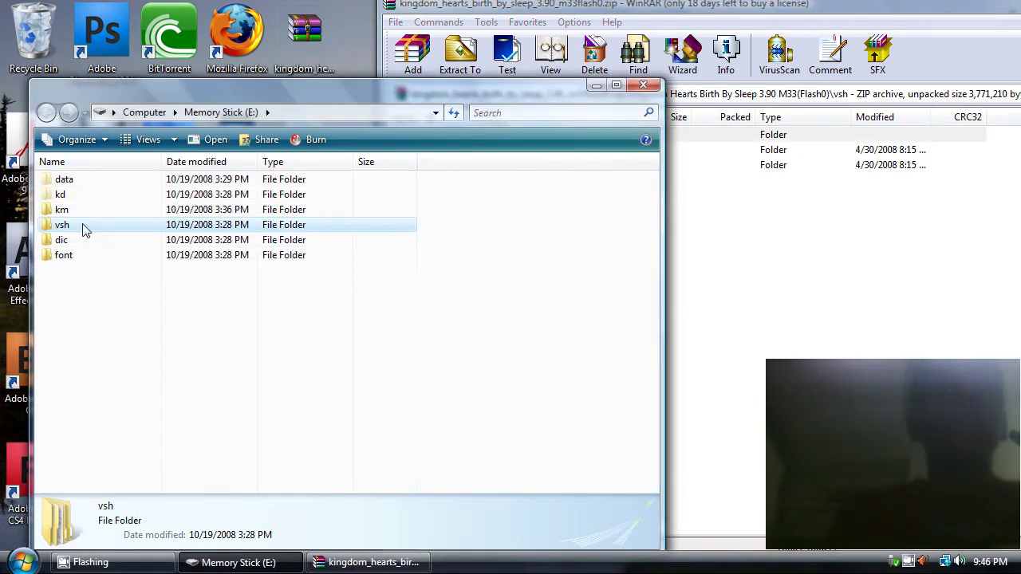
pyautogui.doubleClick(82, 224)
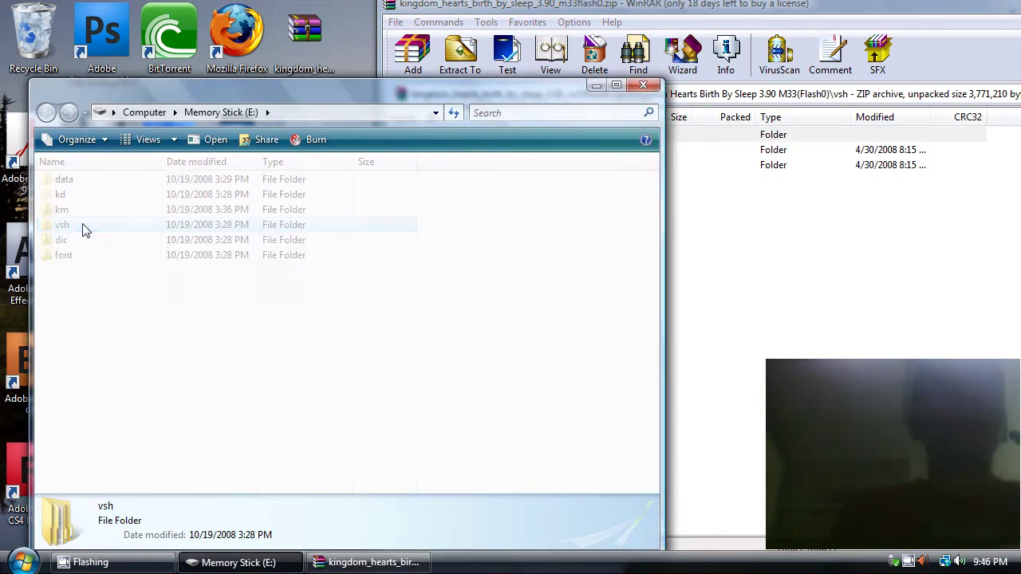
pyautogui.click(533, 11)
pyautogui.moveTo(418, 185); pyautogui.dragTo(438, 154)
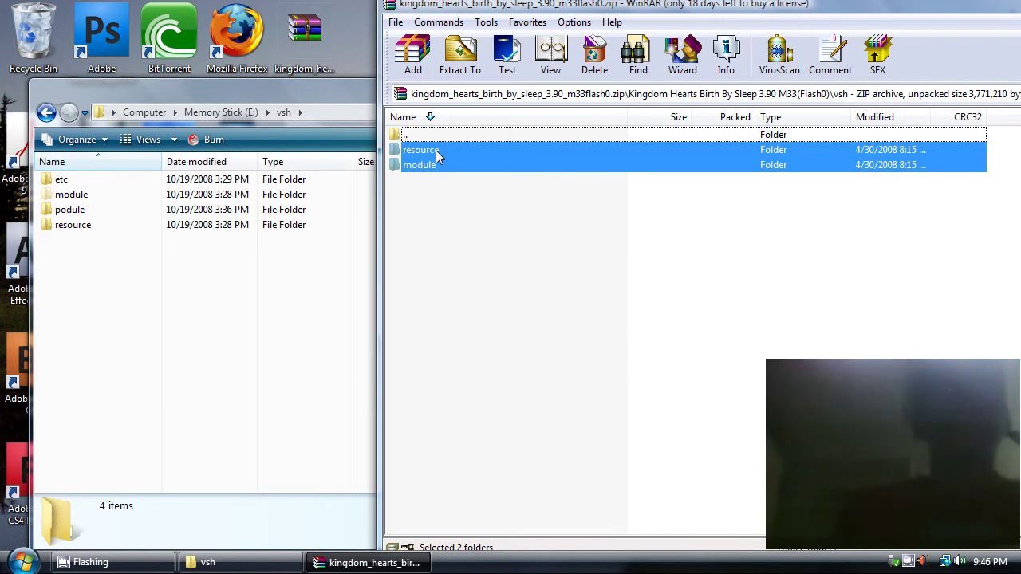
pyautogui.moveTo(438, 156); pyautogui.dragTo(118, 246)
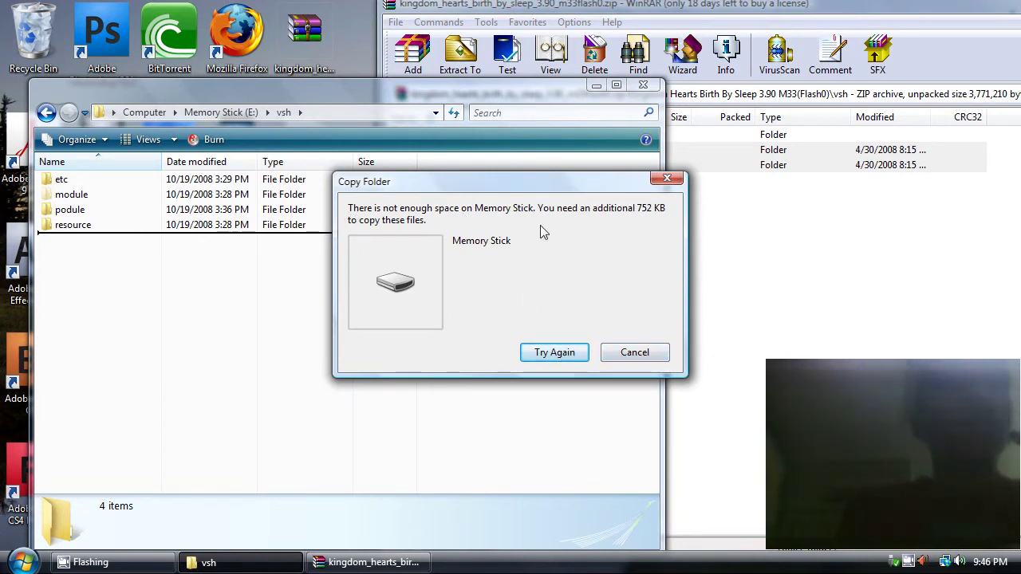
# Permanently delete atokp.dic from the memory stick's dic folder to free space.
pyautogui.click(47, 112)
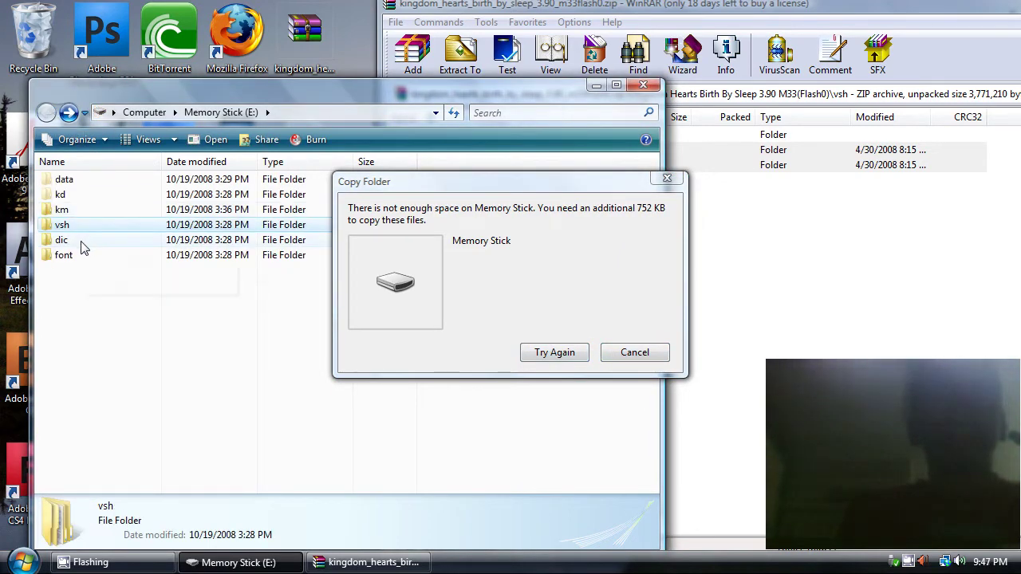
pyautogui.doubleClick(85, 241)
pyautogui.moveTo(428, 192); pyautogui.dragTo(464, 288)
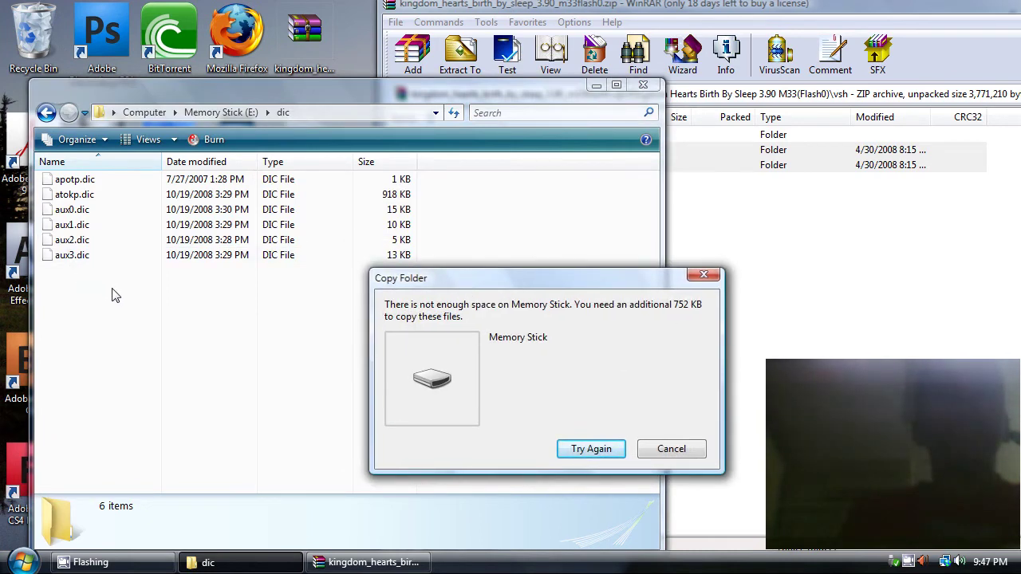
pyautogui.moveTo(112, 286); pyautogui.dragTo(124, 180)
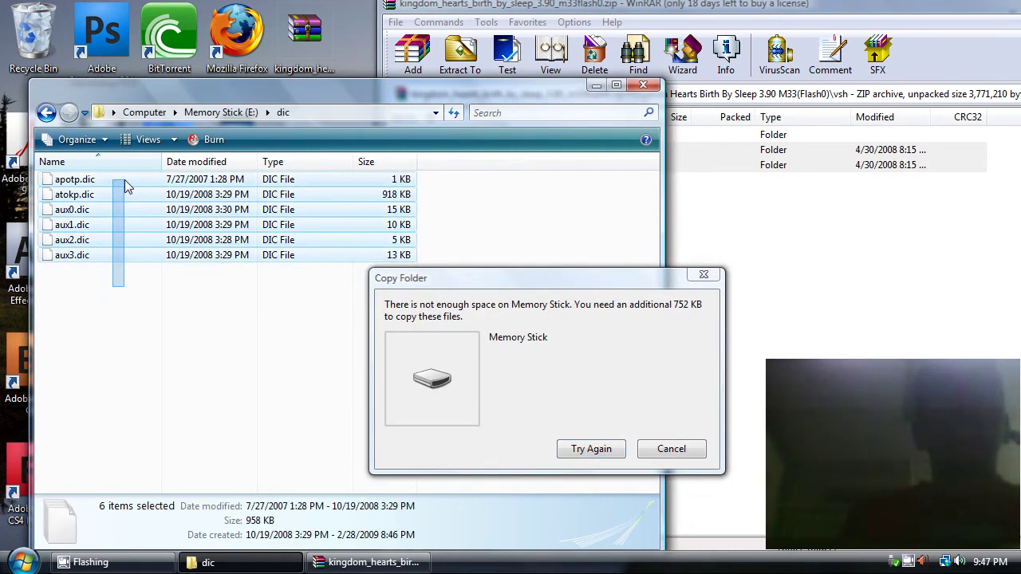
pyautogui.click(141, 195)
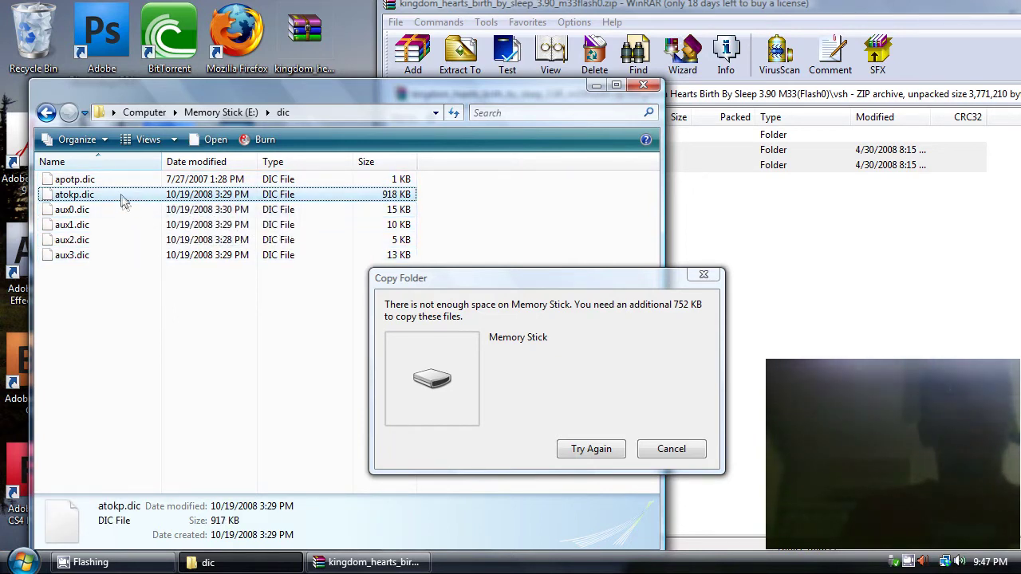
pyautogui.rightClick(120, 196)
pyautogui.click(173, 392)
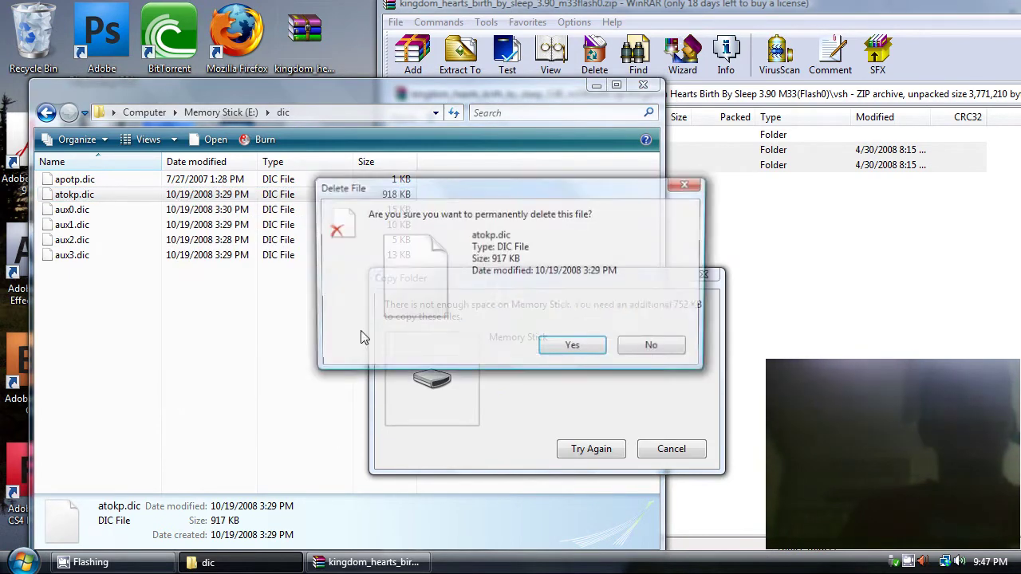
pyautogui.click(567, 343)
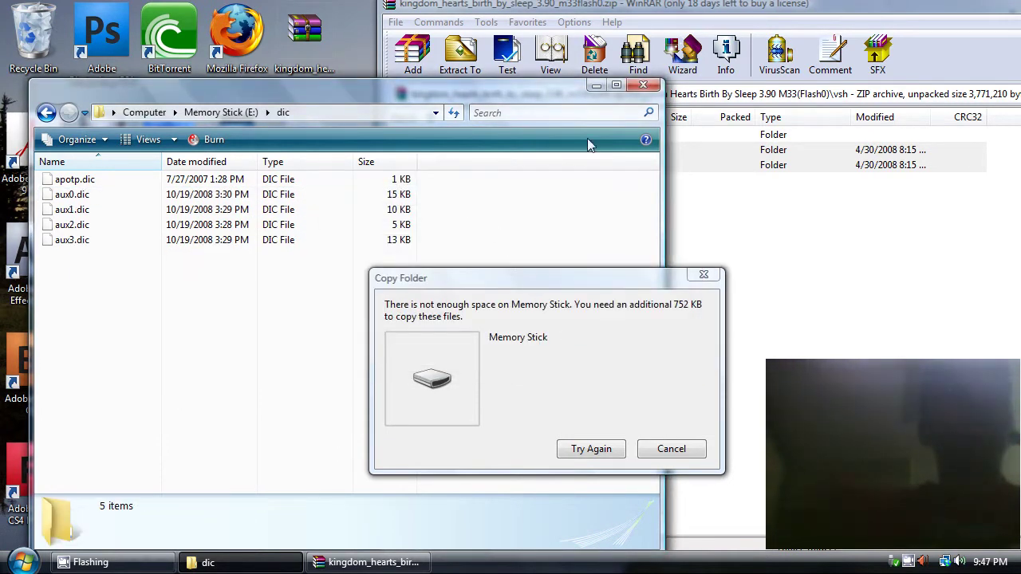
# Retry the theme copy, merging into the module folder and replacing existing files.
pyautogui.click(591, 451)
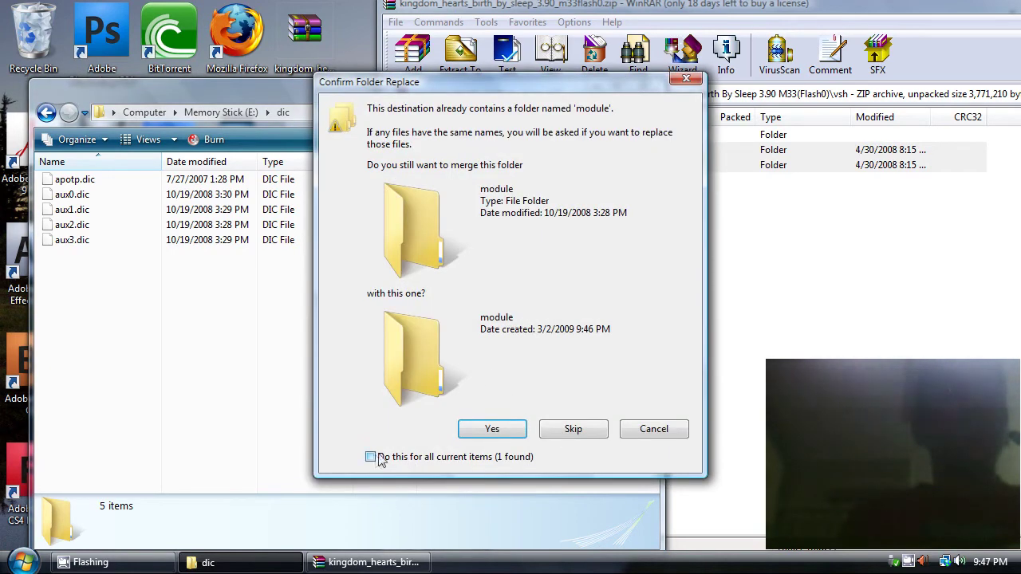
pyautogui.click(506, 439)
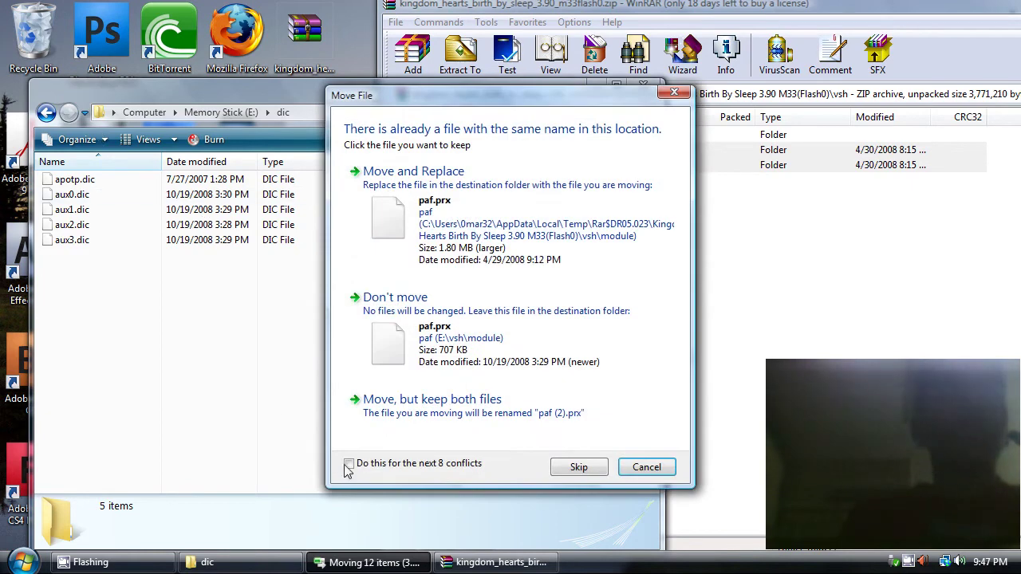
pyautogui.click(461, 186)
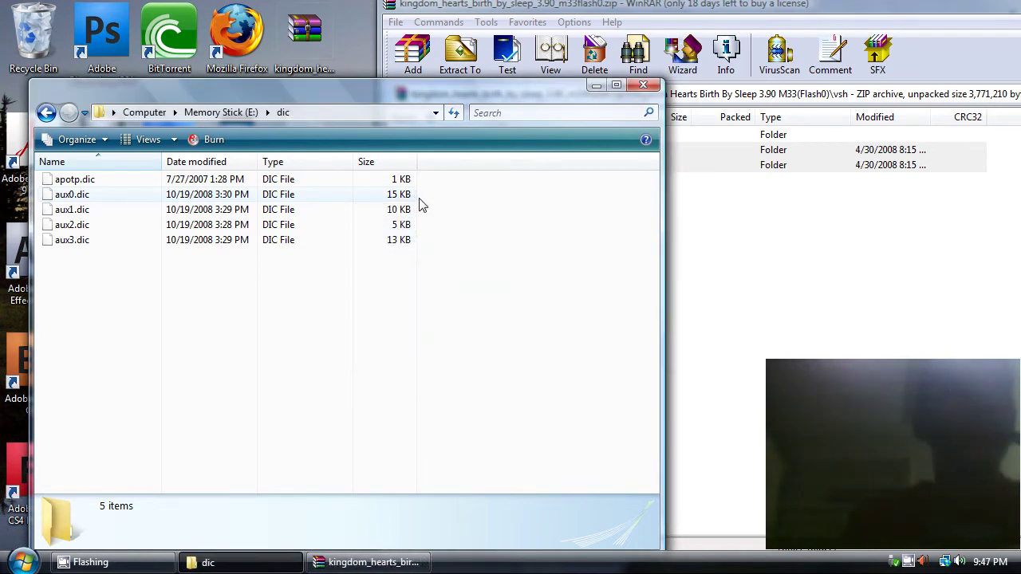
# Return to the Memory Stick (E:) root, then close the WinRAR and Explorer windows.
pyautogui.click(45, 113)
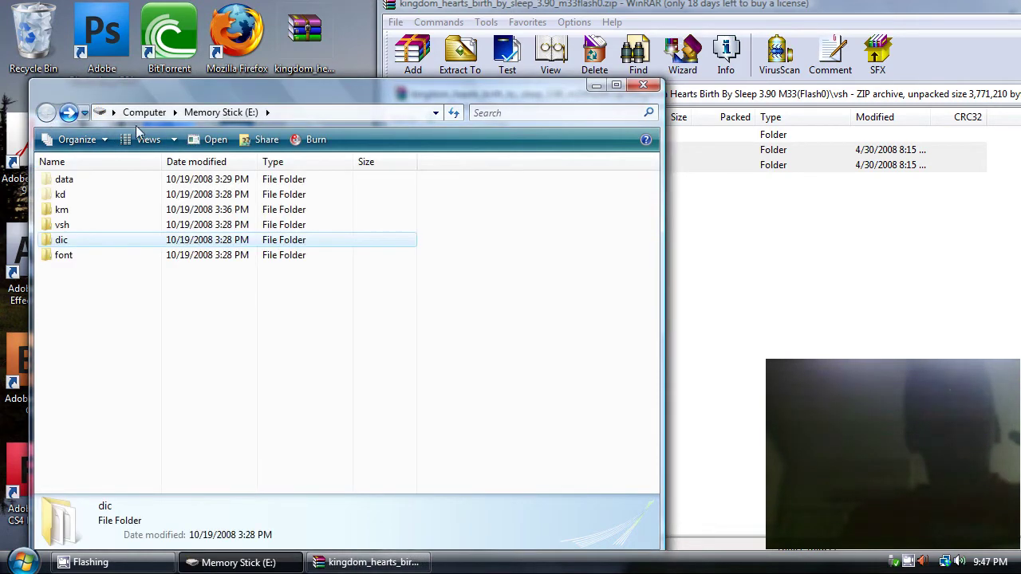
pyautogui.moveTo(908, 8); pyautogui.dragTo(729, 37)
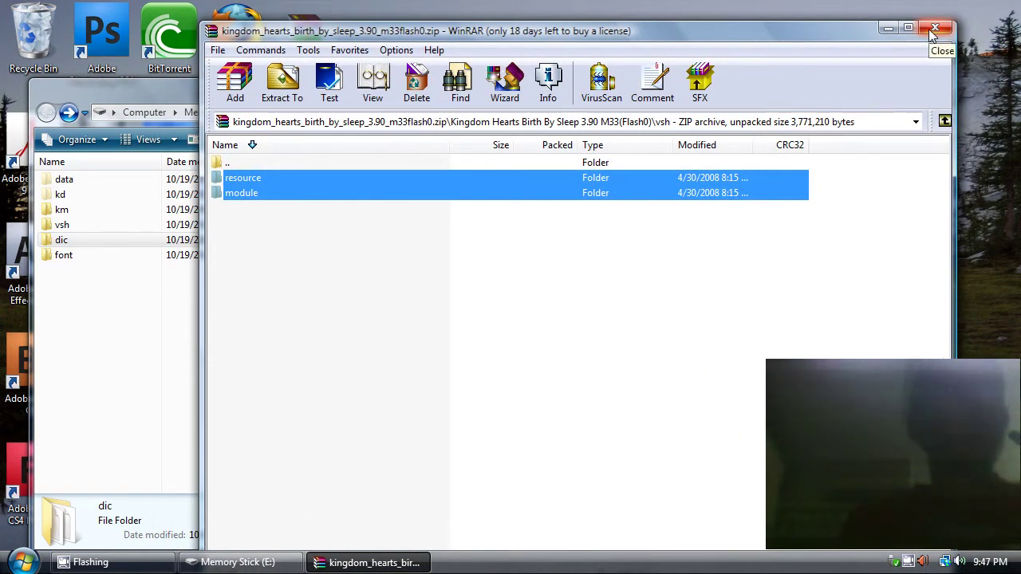
pyautogui.click(934, 30)
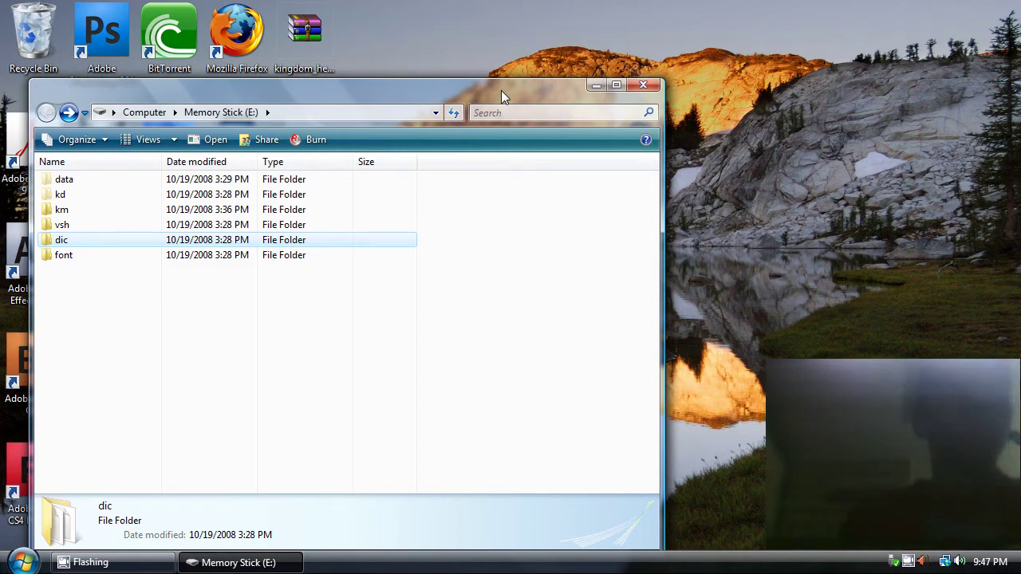
pyautogui.click(644, 86)
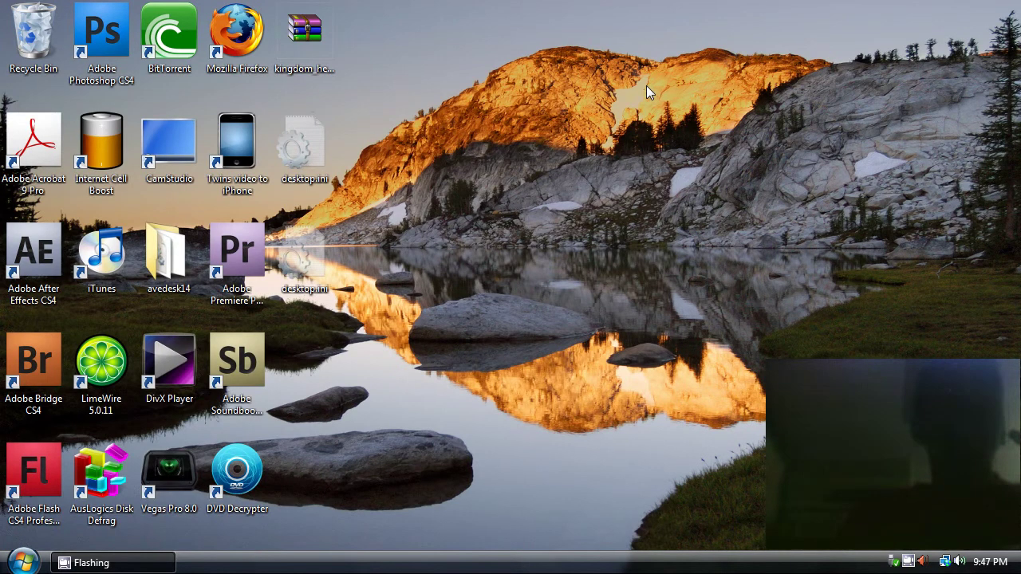